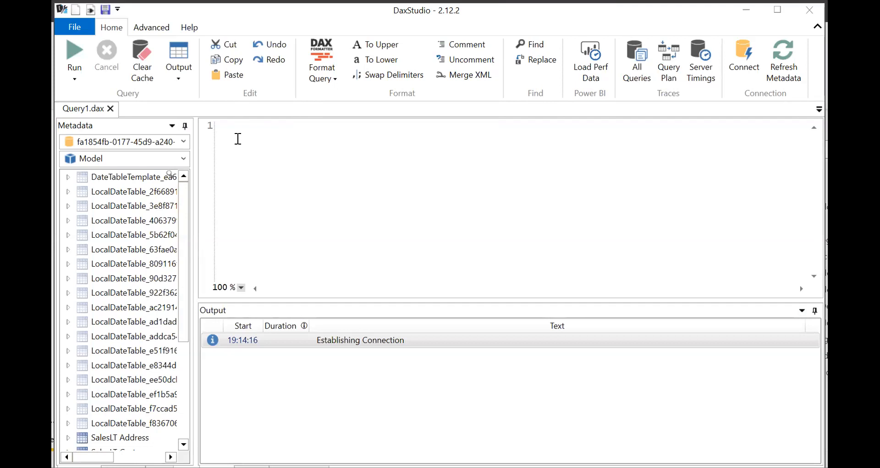
Step: Write the query's opening clause: select dimension_name, attribute_name,dictionary_size from
{"action": "left_click", "coordinate": [238, 138]}
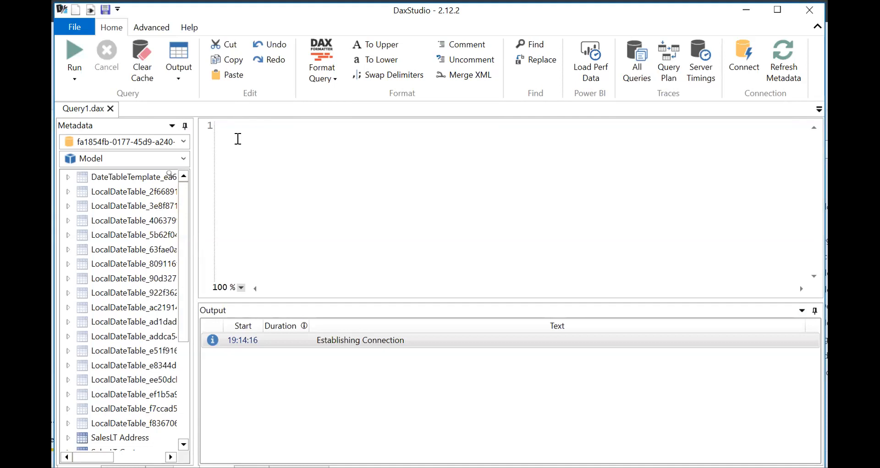
{"action": "type", "text": "se"}
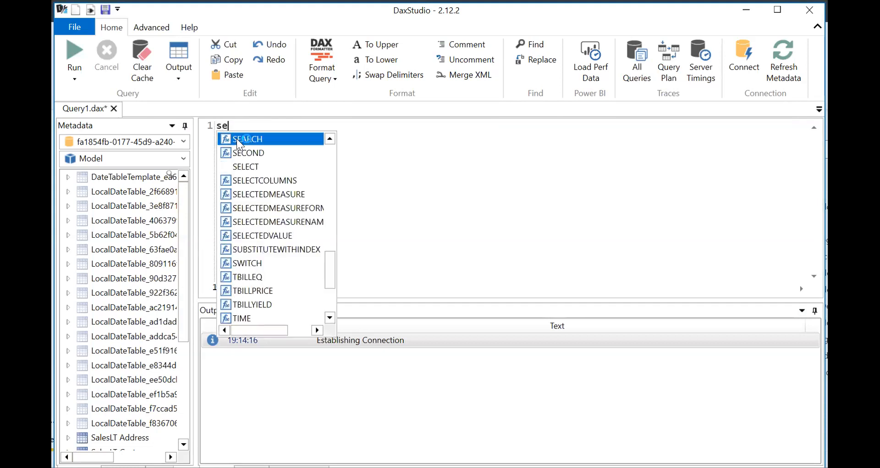
{"action": "type", "text": "lect "}
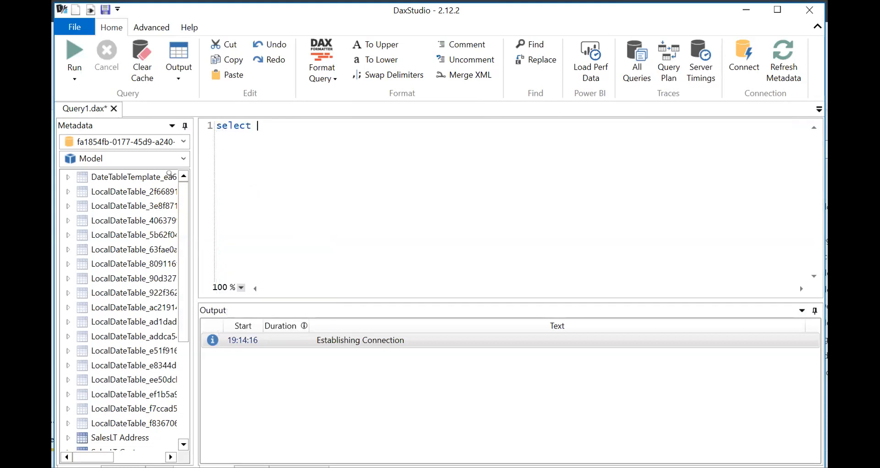
{"action": "type", "text": "dimension_name, "}
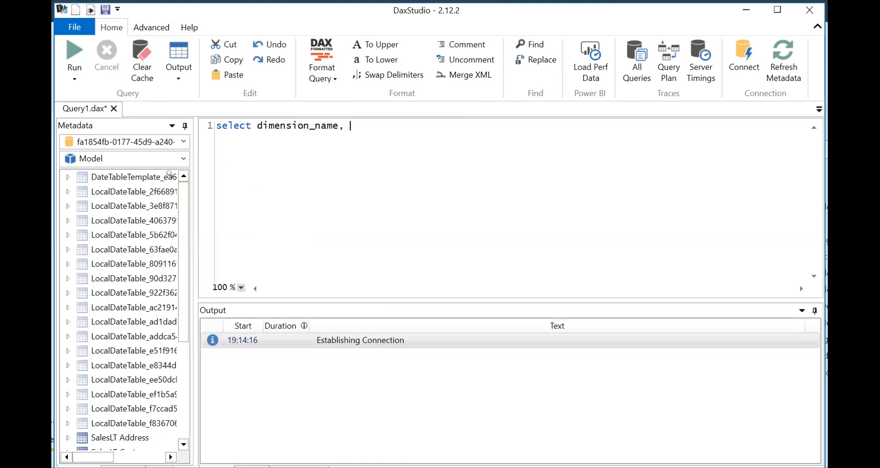
{"action": "type", "text": "attribute_name"}
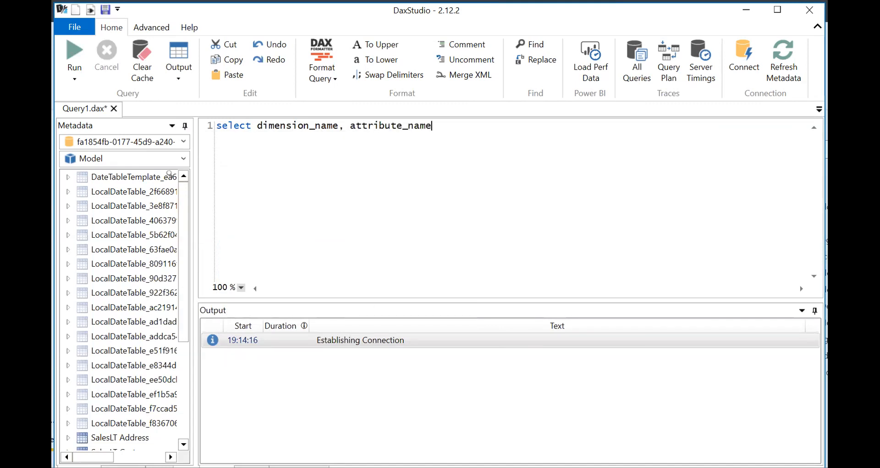
{"action": "type", "text": ",d"}
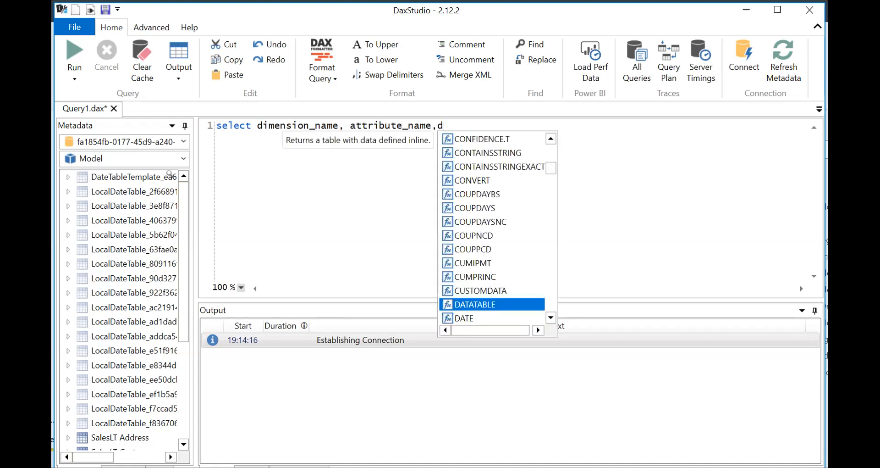
{"action": "type", "text": "ictionar"}
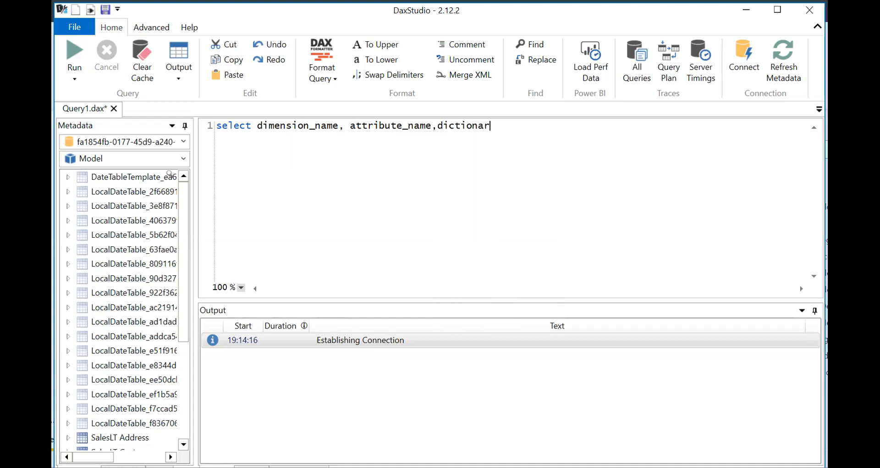
{"action": "type", "text": "y_szie"}
{"action": "key", "text": "BackSpace"}
{"action": "key", "text": "BackSpace"}
{"action": "key", "text": "BackSpace"}
{"action": "type", "text": "ize from"}
Step: On a second line, set the query's source to $SYSTEM.DISCOVER_STORAGE_TABLE_COLUMNS
{"action": "key", "text": "Return"}
{"action": "type", "text": "$sys"}
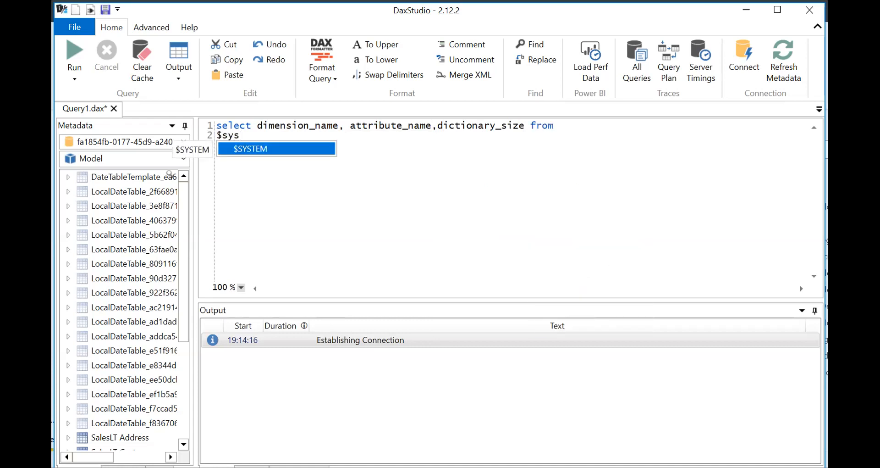
{"action": "key", "text": "Tab"}
{"action": "type", "text": "."}
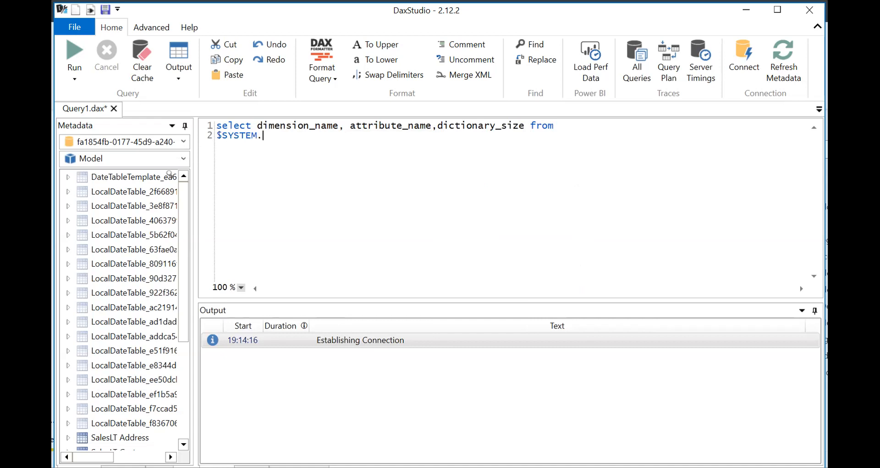
{"action": "type", "text": "discover"}
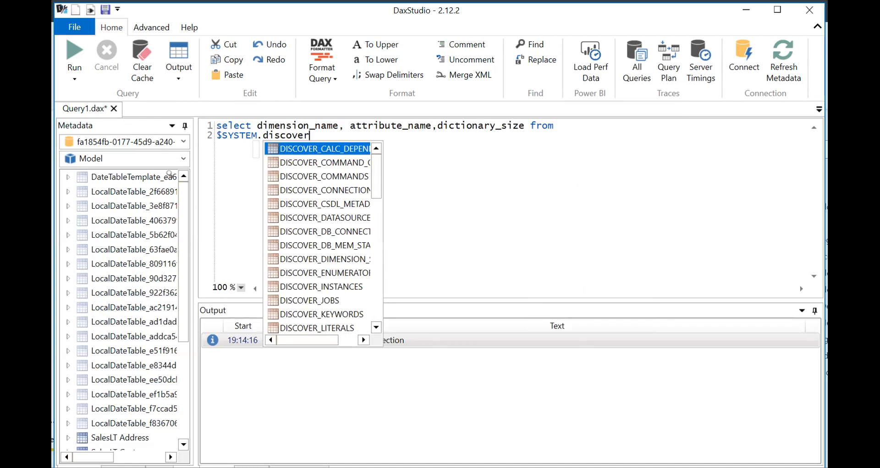
{"action": "type", "text": "_sto"}
{"action": "key", "text": "Down"}
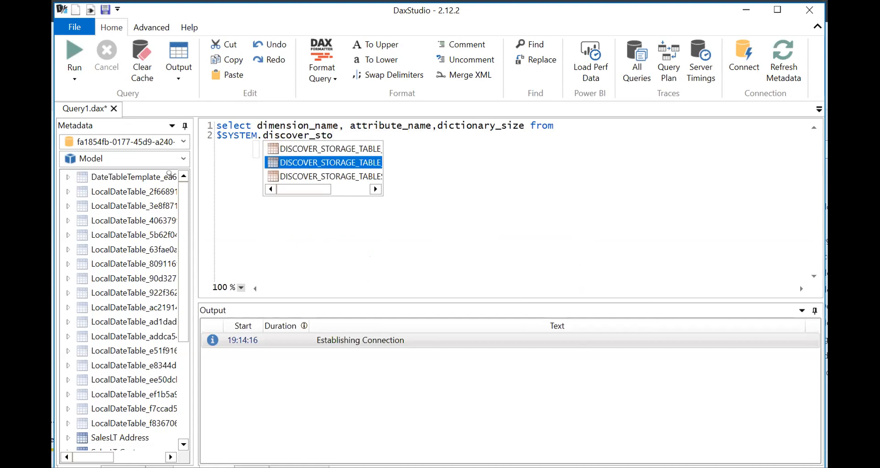
{"action": "key", "text": "Tab"}
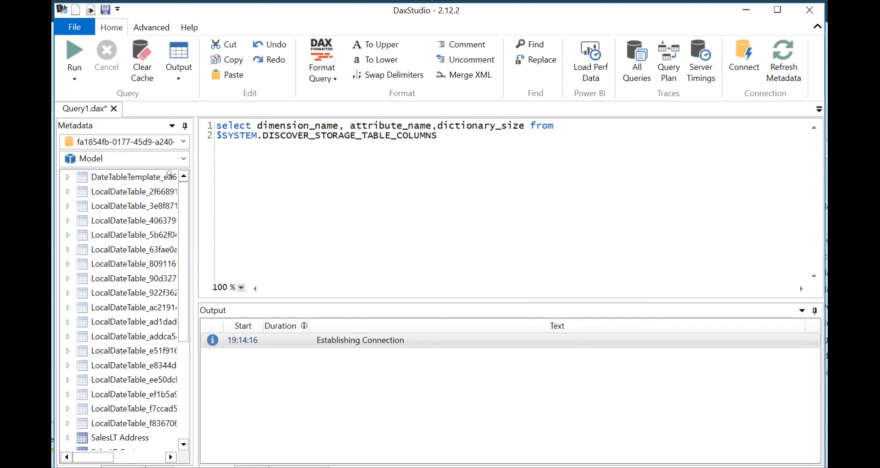
Step: Add a third line filtering the query with where dictionary_size >0
{"action": "key", "text": "Return"}
{"action": "type", "text": "where dictionary"}
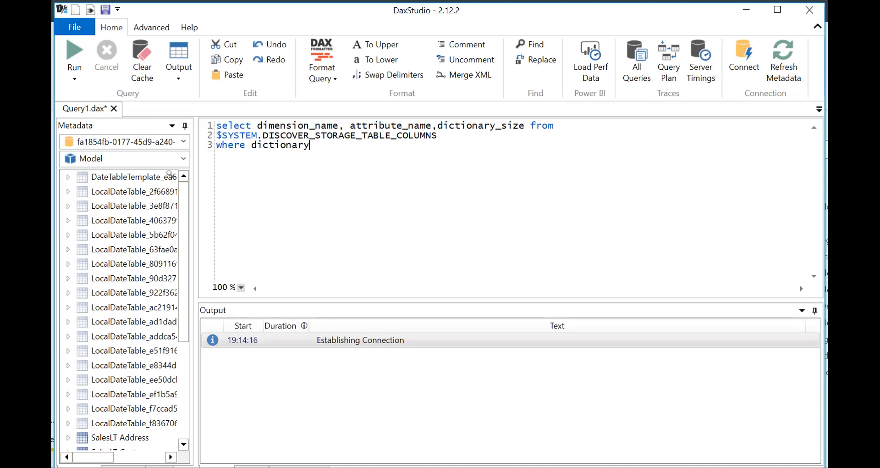
{"action": "type", "text": "_size >'"}
{"action": "key", "text": "Return"}
{"action": "key", "text": "Return"}
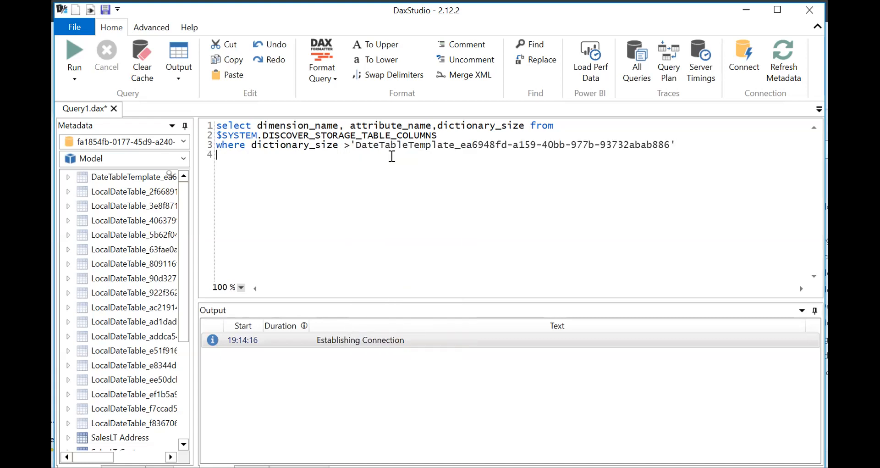
{"action": "left_click", "coordinate": [351, 145]}
{"action": "key", "text": "shift+End"}
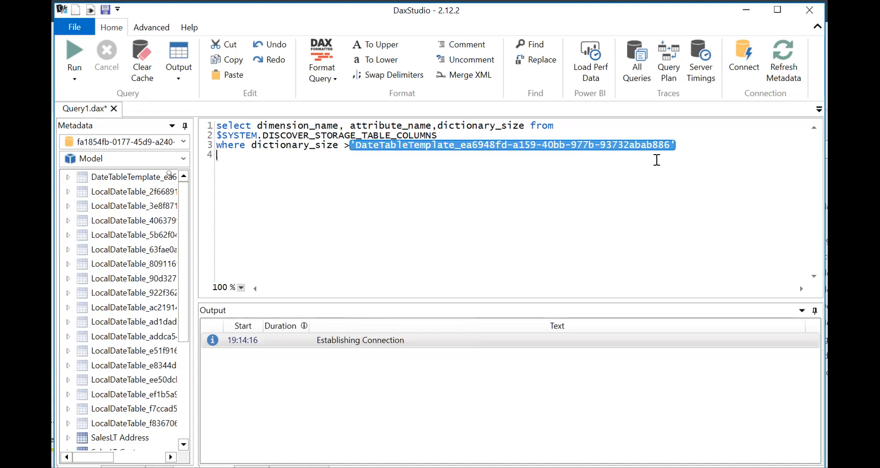
{"action": "type", "text": "0"}
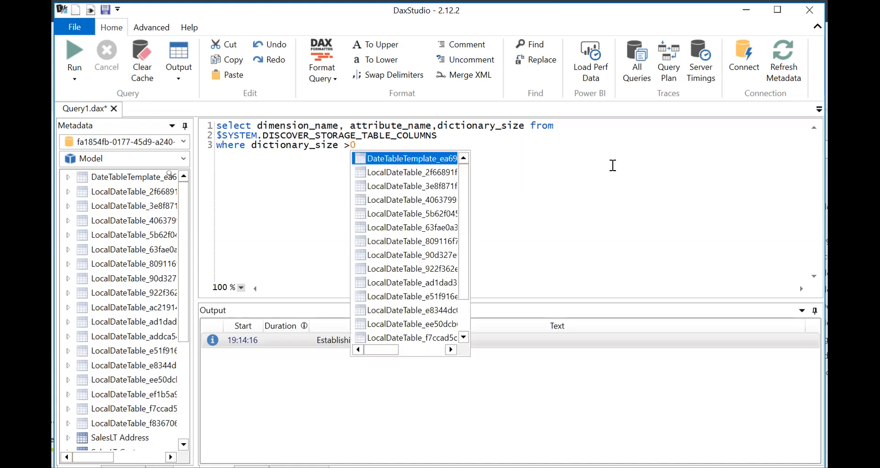
{"action": "key", "text": "Escape"}
Step: Add a fourth line sorting the query with order by dictionary_size desc
{"action": "key", "text": "Return"}
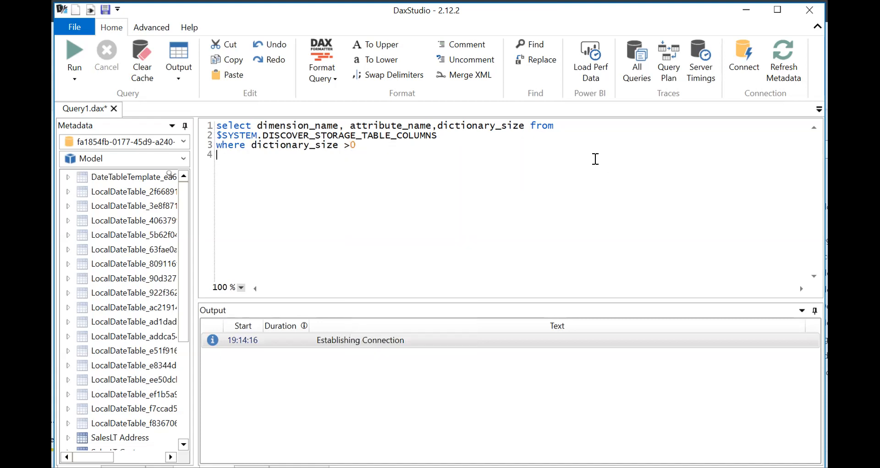
{"action": "type", "text": "order by dictiona"}
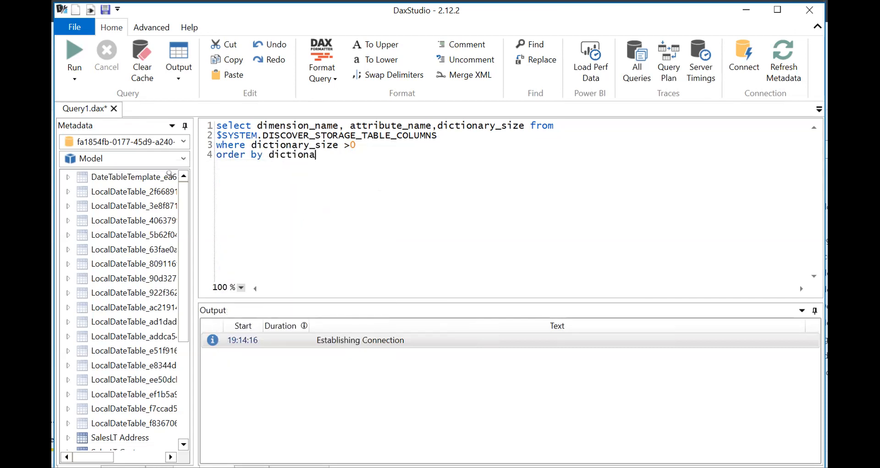
{"action": "type", "text": "ry_size de"}
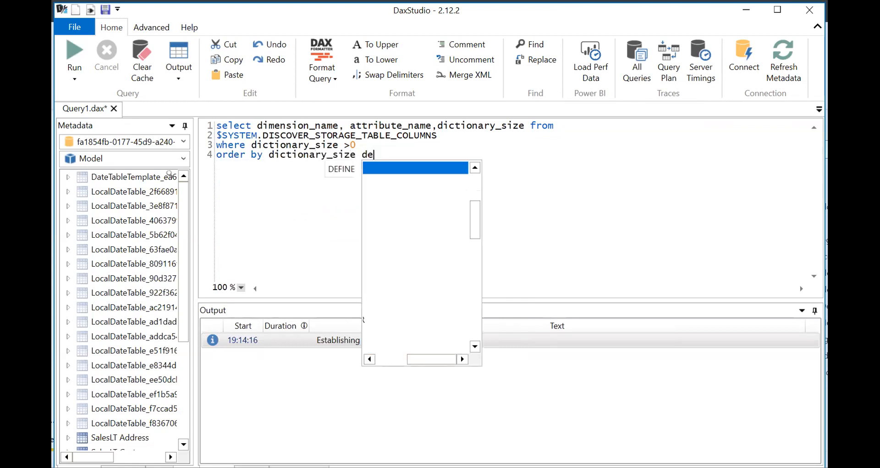
{"action": "type", "text": "sc"}
Step: Run the complete four-line query and look through the returned column dictionary sizes
{"action": "left_click_drag", "start_coordinate": [394, 158], "coordinate": [217, 124]}
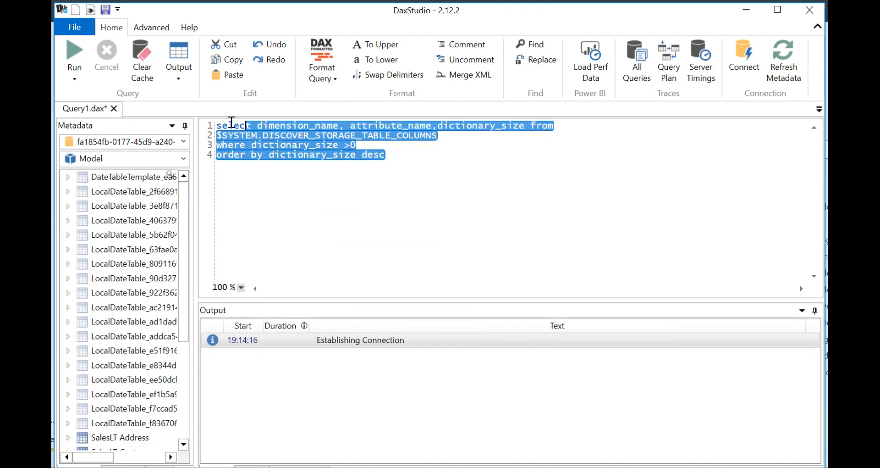
{"action": "left_click", "coordinate": [83, 58]}
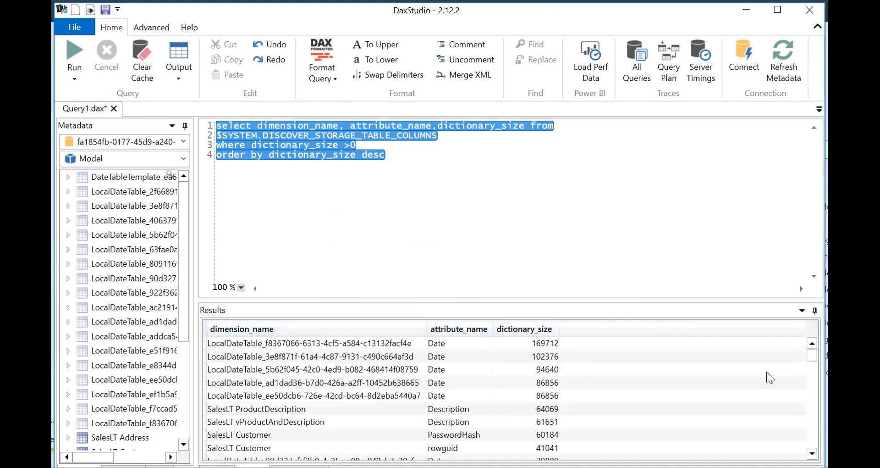
{"action": "scroll", "coordinate": [812, 358], "scroll_direction": "down", "scroll_amount": 1}
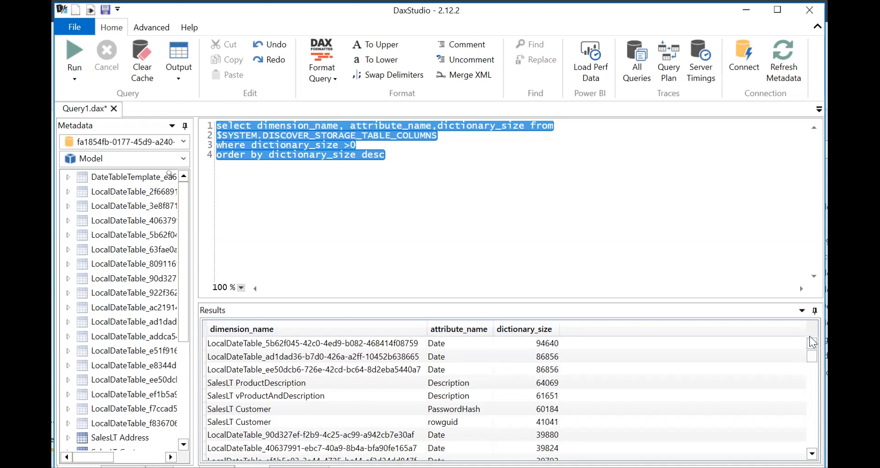
{"action": "scroll", "coordinate": [812, 351], "scroll_direction": "up", "scroll_amount": 1}
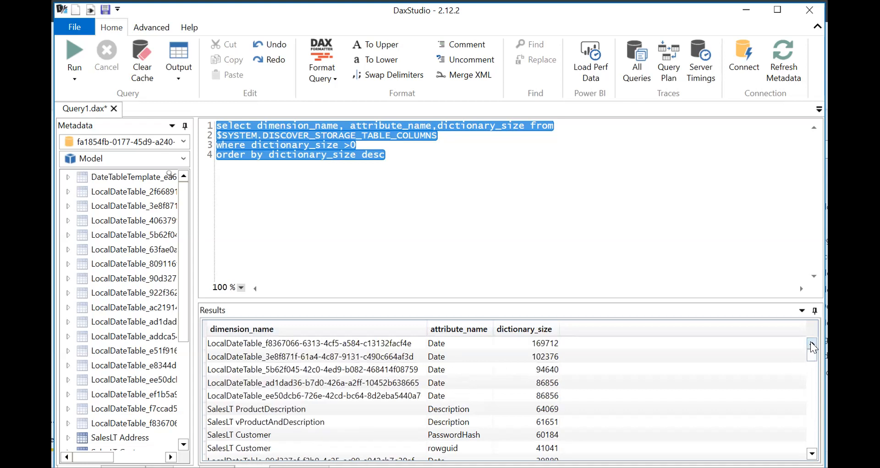
Step: Change the size column in the select clause to (dictionary_size/1024) as field_size_kb and run the query
{"action": "left_click", "coordinate": [430, 187]}
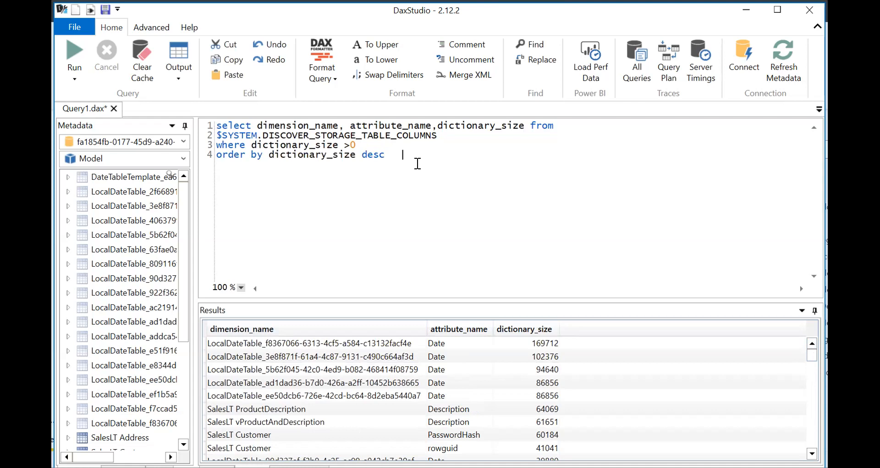
{"action": "left_click", "coordinate": [438, 125]}
{"action": "type", "text": "("}
{"action": "left_click", "coordinate": [530, 128]}
{"action": "type", "text": "/1024)"}
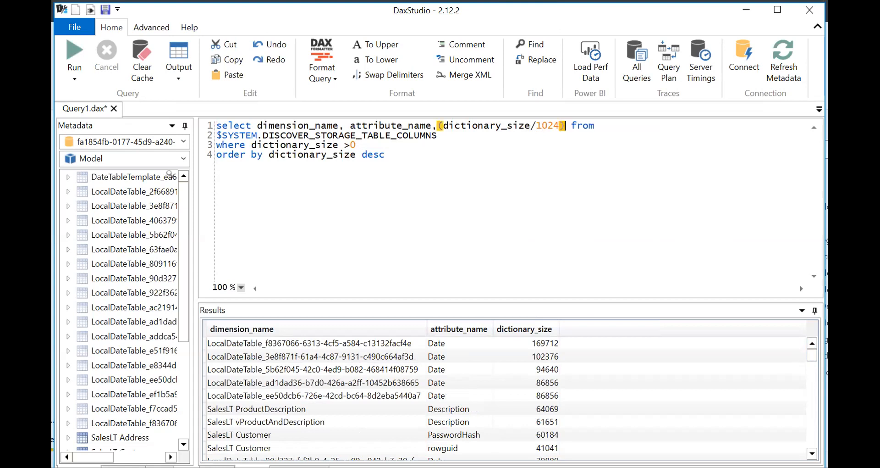
{"action": "type", "text": " as  "}
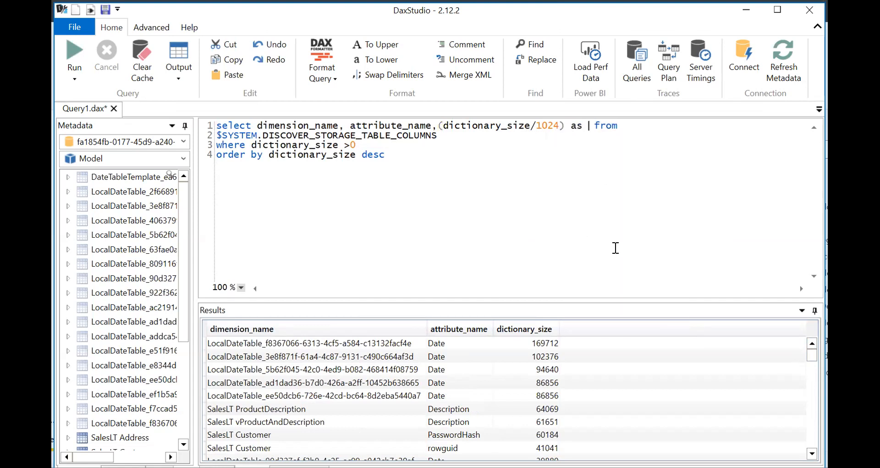
{"action": "type", "text": "field_size_kb"}
{"action": "left_click", "coordinate": [74, 55]}
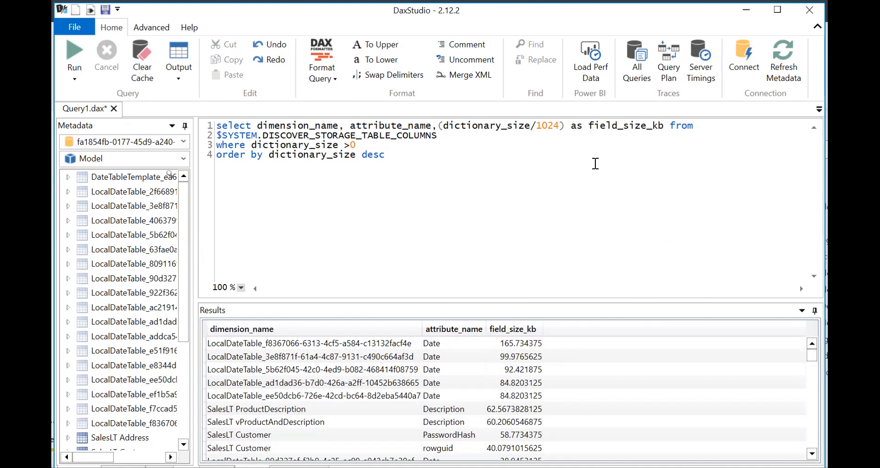
Step: Try to round the field_size_kb expression to 2 decimals by adding the round function, and run the query
{"action": "left_click", "coordinate": [438, 125]}
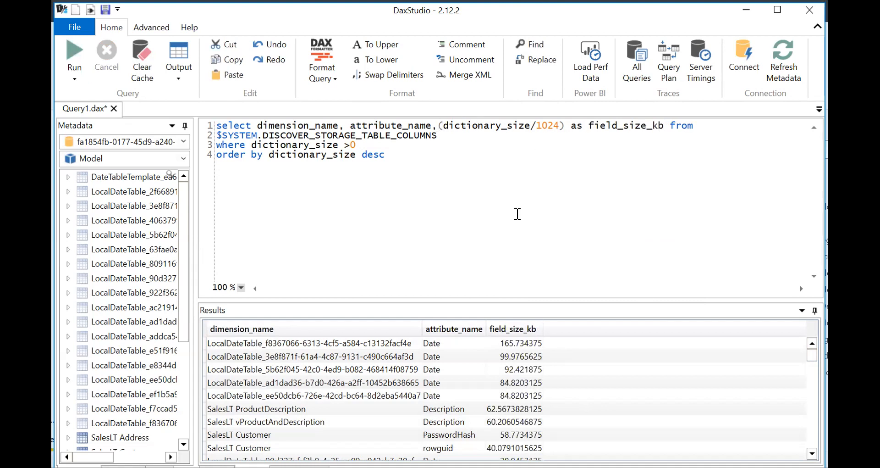
{"action": "type", "text": "round"}
{"action": "left_click", "coordinate": [599, 125]}
{"action": "type", "text": ",2"}
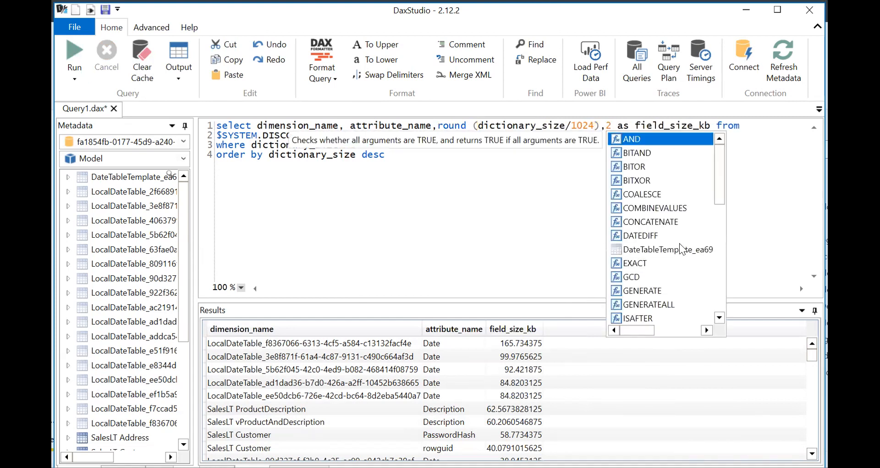
{"action": "type", "text": ")"}
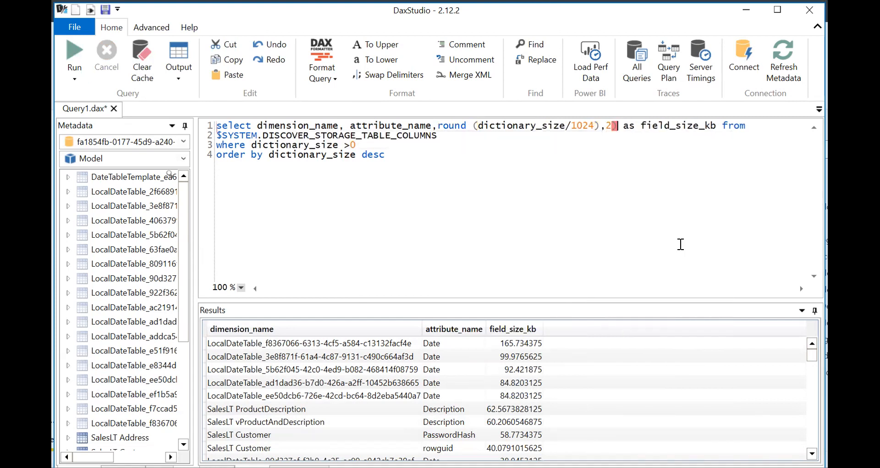
{"action": "left_click", "coordinate": [68, 52]}
{"action": "left_click", "coordinate": [68, 53]}
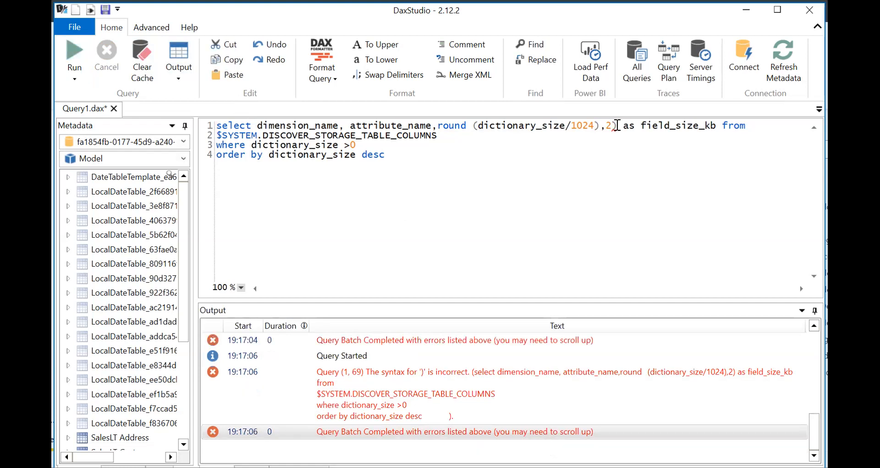
Step: Correct the rounding expression to round(dictionary_size/1024,2), rerun the query and review the results
{"action": "left_click", "coordinate": [474, 125]}
{"action": "key", "text": "BackSpace"}
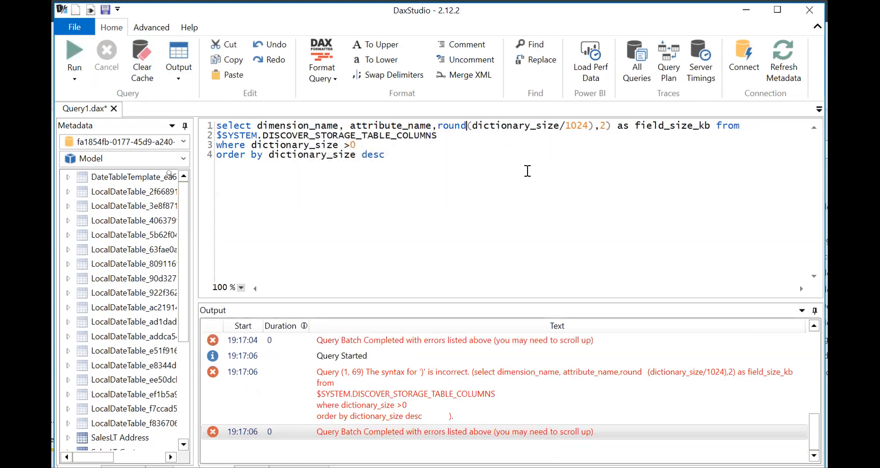
{"action": "left_click", "coordinate": [614, 125]}
{"action": "left_click", "coordinate": [595, 125]}
{"action": "key", "text": "BackSpace"}
{"action": "left_click", "coordinate": [68, 47]}
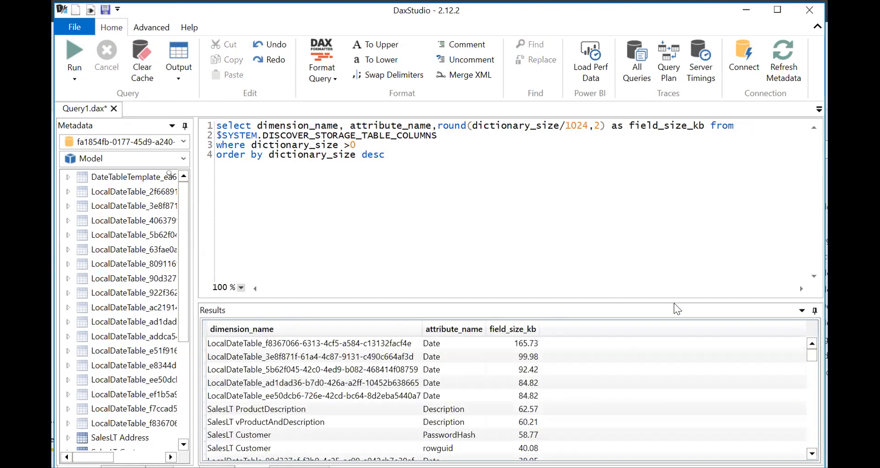
{"action": "left_click_drag", "start_coordinate": [813, 351], "coordinate": [811, 341]}
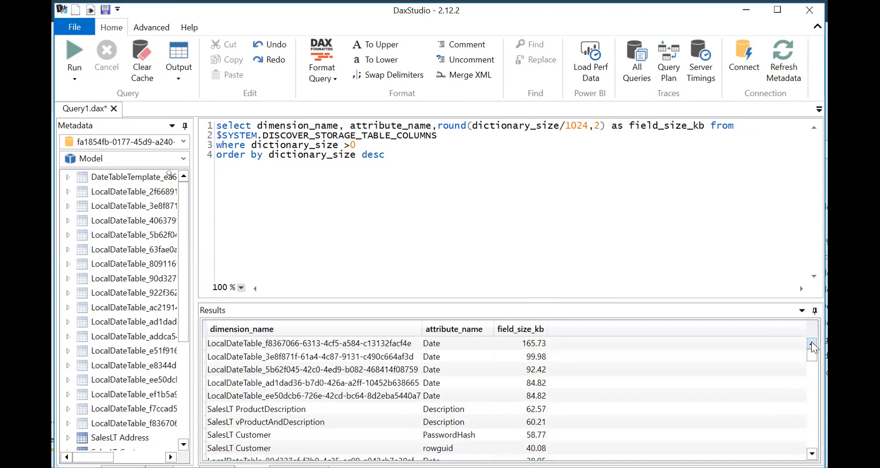